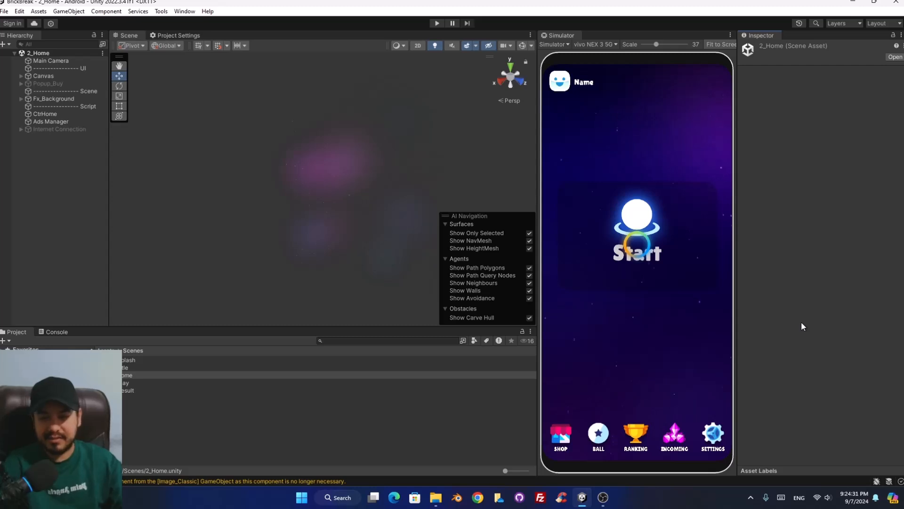
click(53, 329)
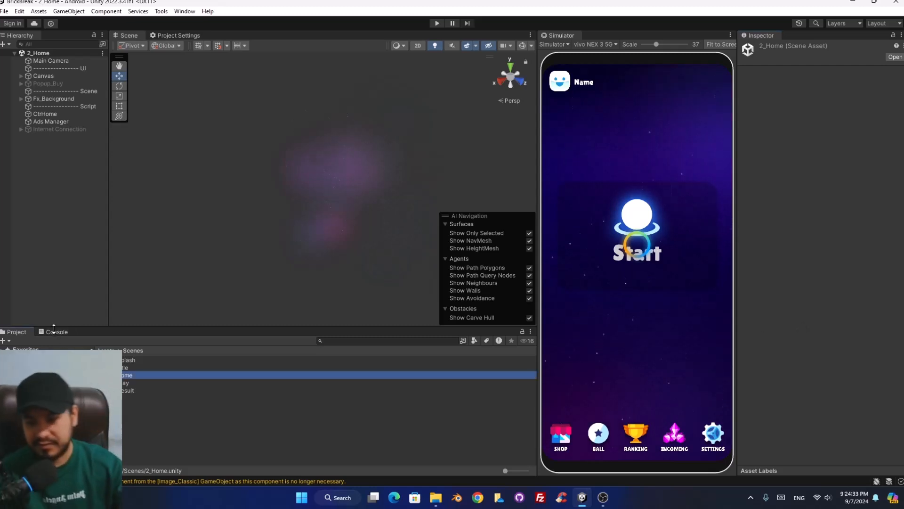
click(56, 331)
click(14, 332)
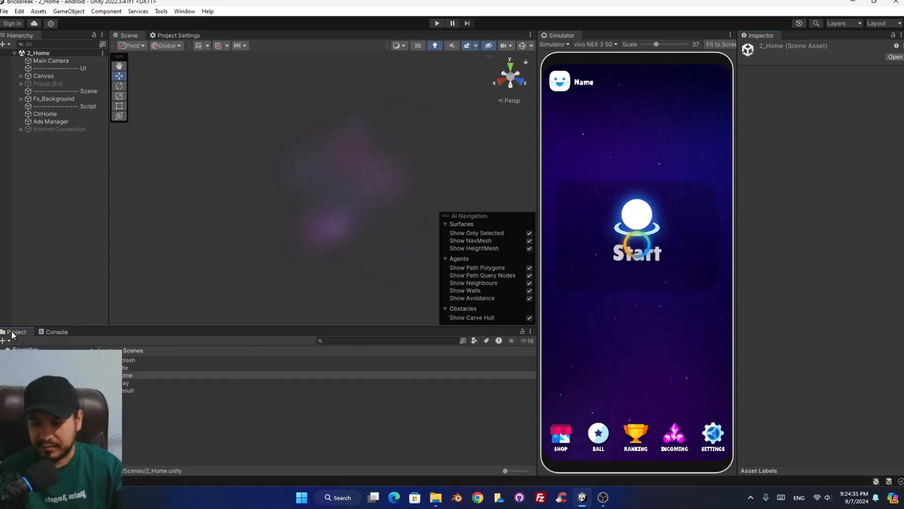
click(205, 428)
- Switch to Chrome, search Google for "rtltextmeshpro" and open the RTLTMPro GitHub repository
click(479, 499)
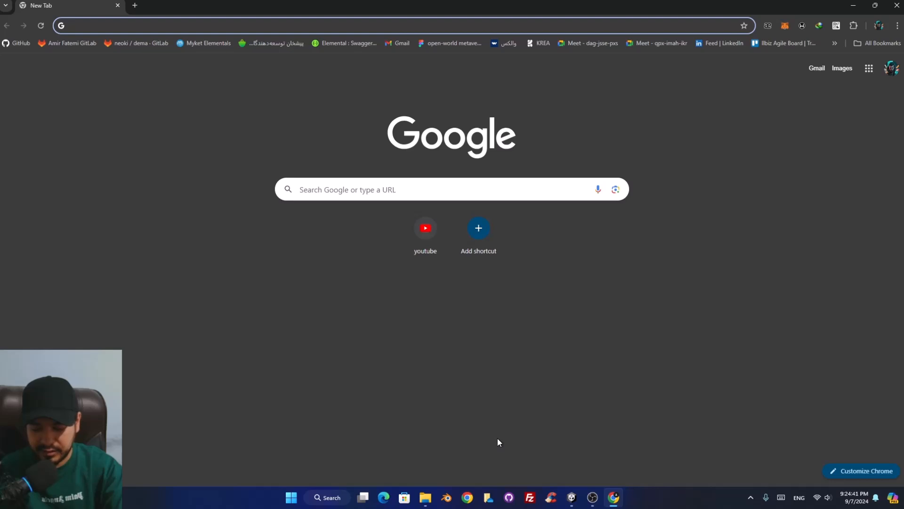
text(rtltext)
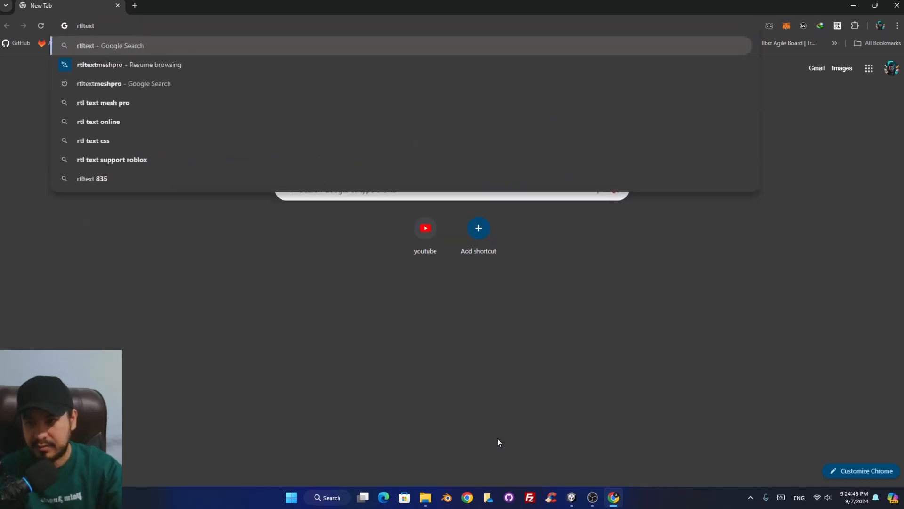
key(Down)
key(Return)
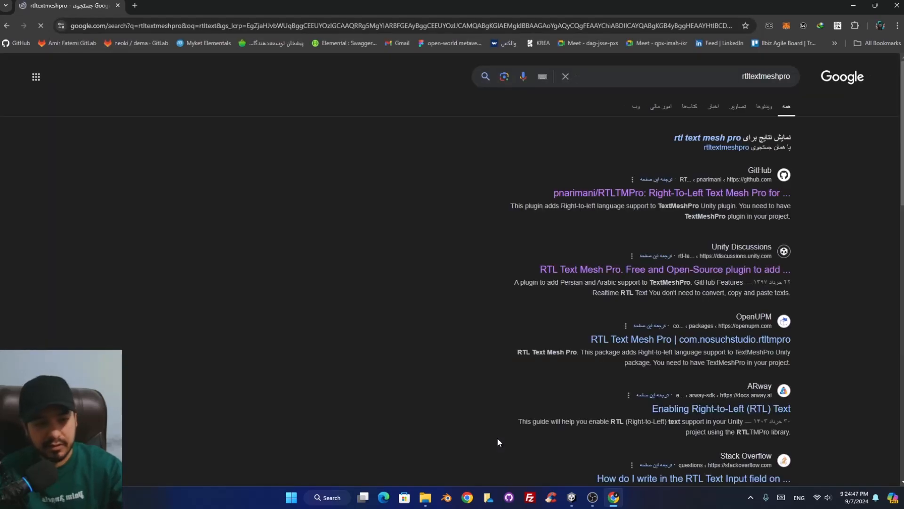
click(729, 194)
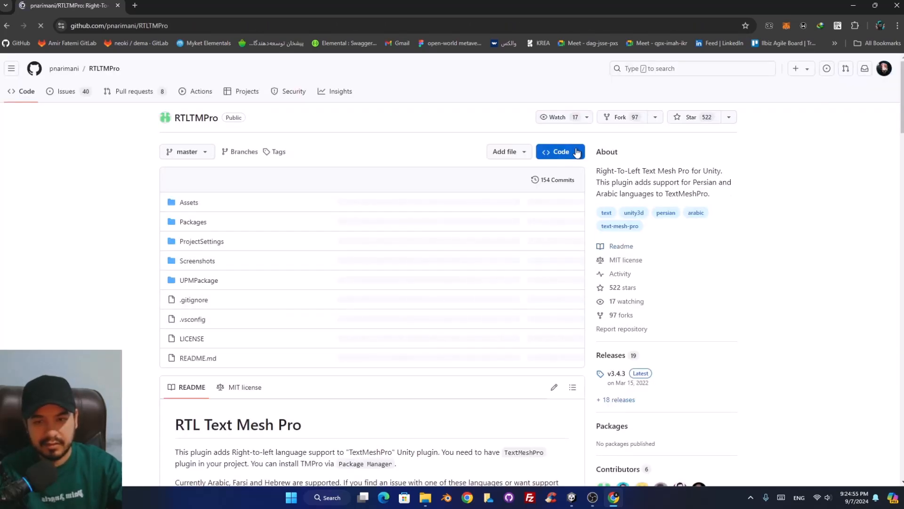
- Open the latest RTLTMPro release, v3.4.3, and download v3.4.3.unitypackage
scroll(732, 379, down, 4)
scroll(732, 379, up, 2)
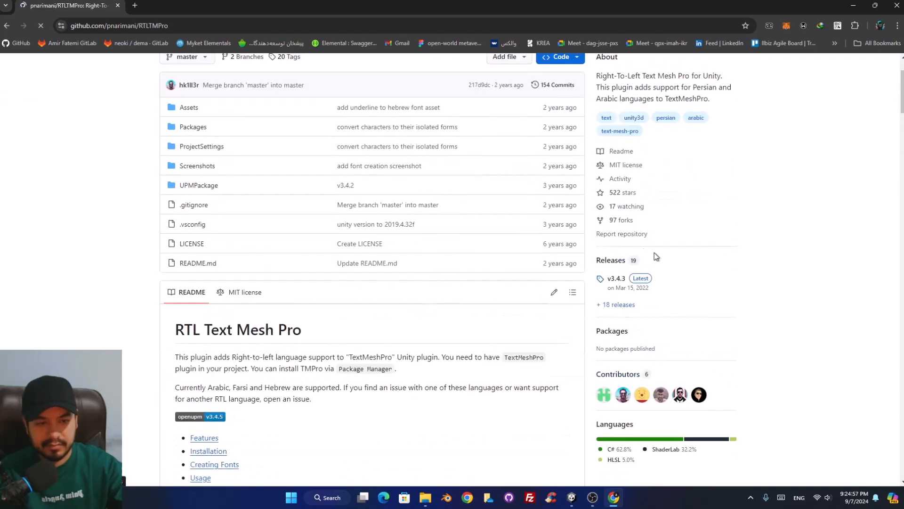
click(616, 279)
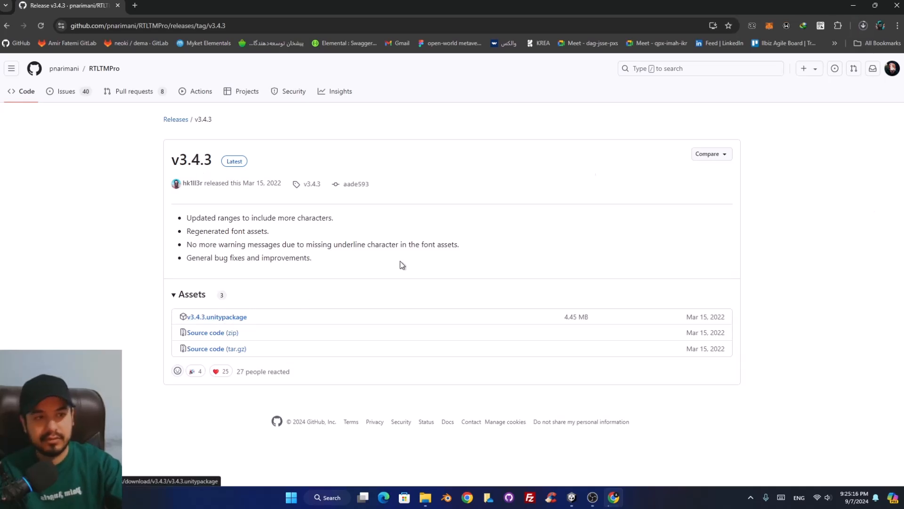
- Bring the downloaded v3.4.3 package into the Unity project and import all of its RTLTMPro contents
click(863, 26)
mouse_move(837, 69)
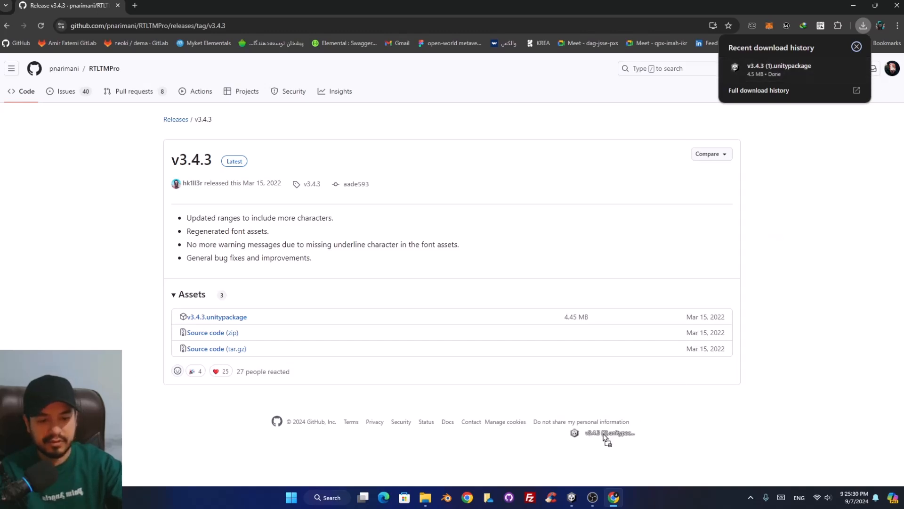
click(571, 498)
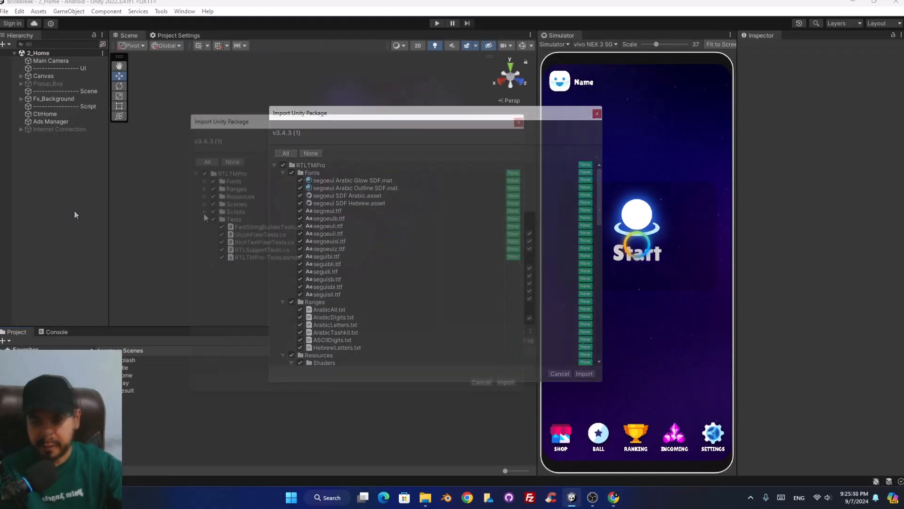
click(203, 219)
click(205, 181)
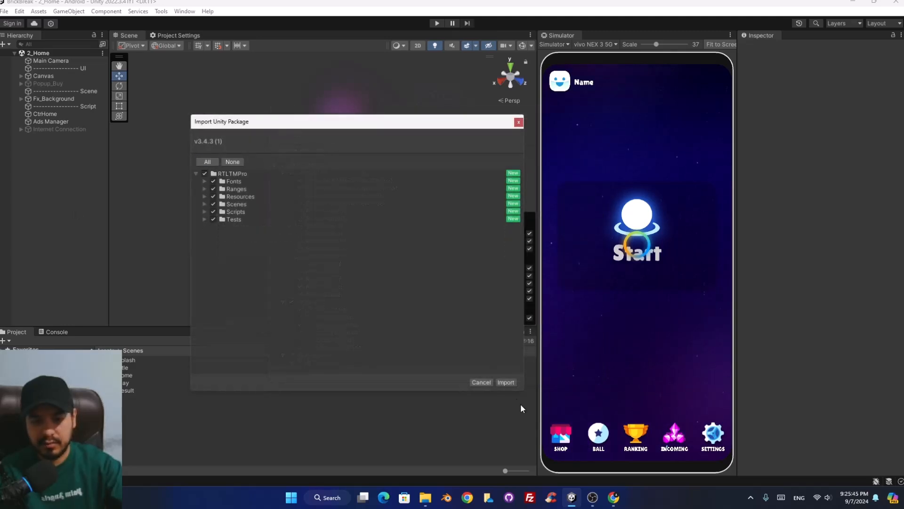
click(506, 382)
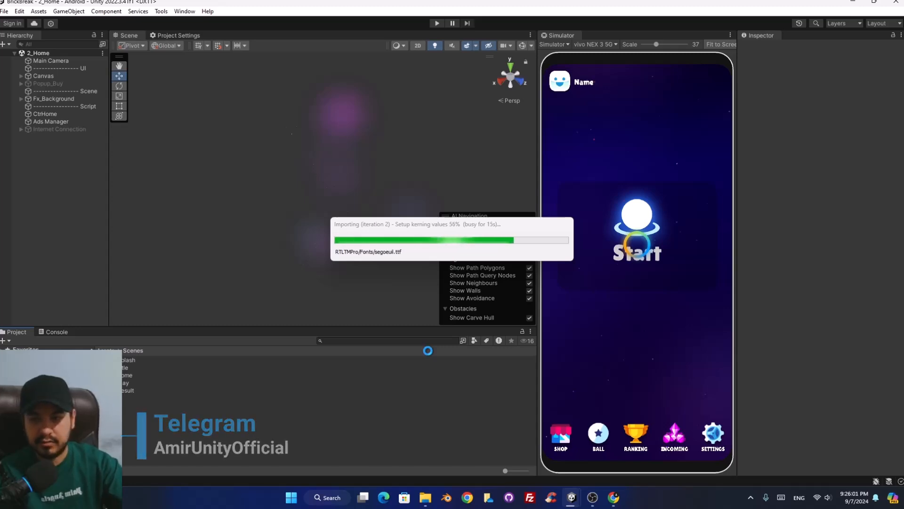
click(56, 332)
click(11, 340)
click(13, 332)
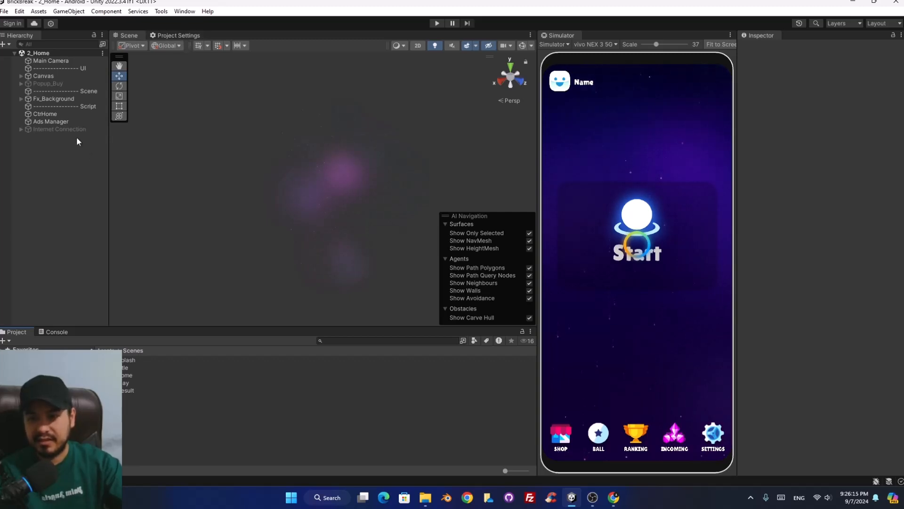
- Add a Text - RTLTMP UI object under the Canvas's Background in the 2_Home scene
right_click(41, 161)
mouse_move(66, 306)
mouse_move(165, 355)
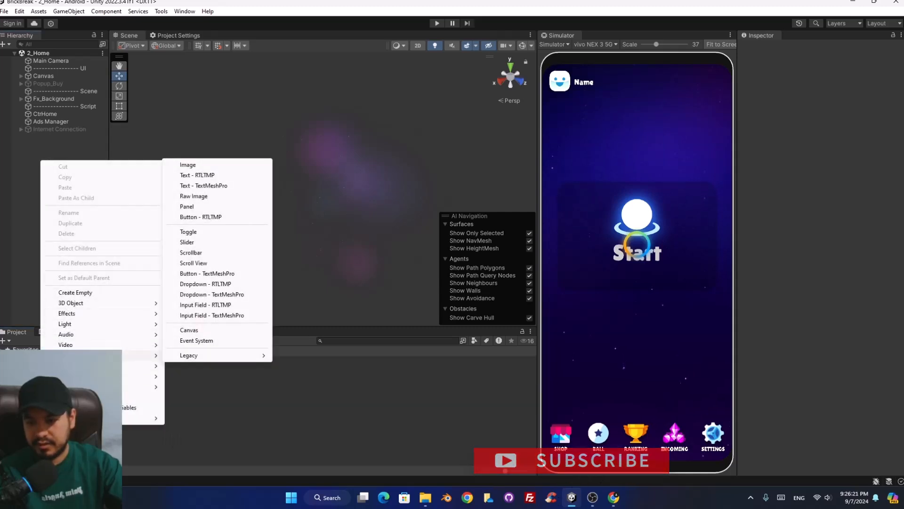
click(193, 175)
click(56, 94)
click(50, 99)
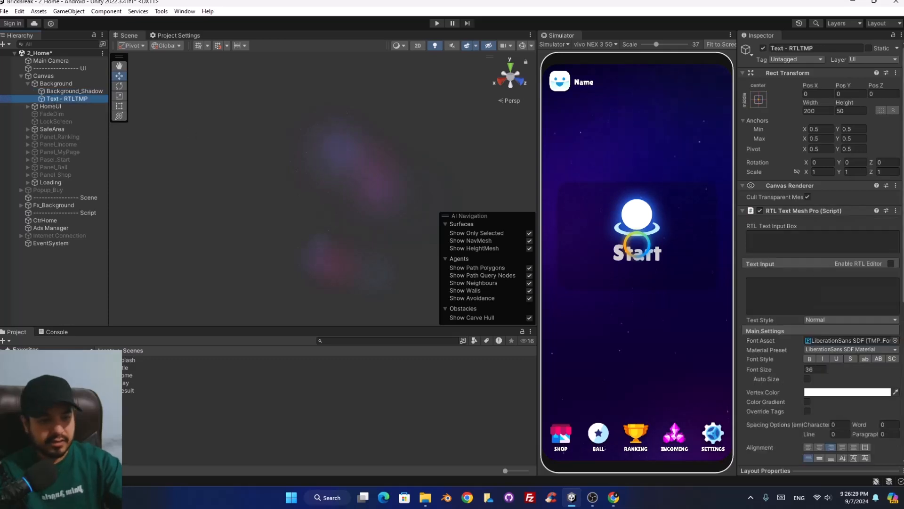
scroll(820, 254, down, 3)
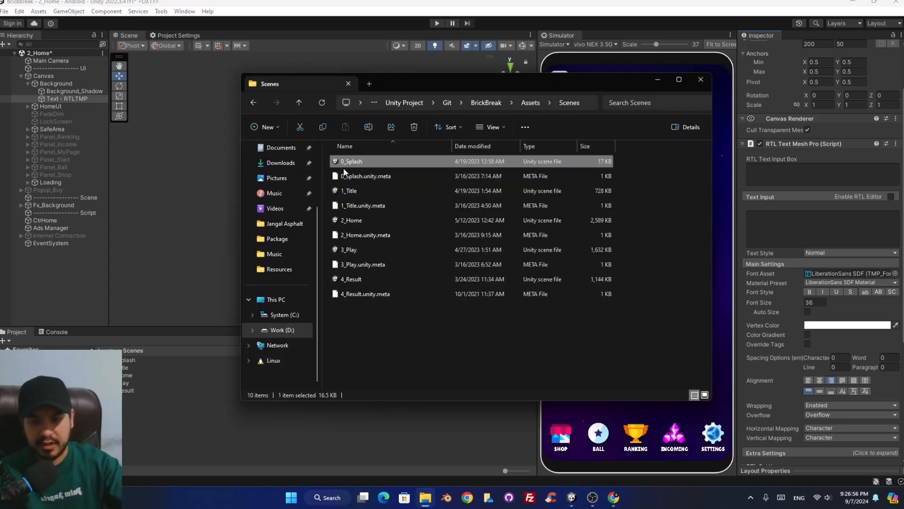
- Import the IRANSansWeb(FaNum) Bold font from the Downloads folder into the project's Scenes folder
click(281, 163)
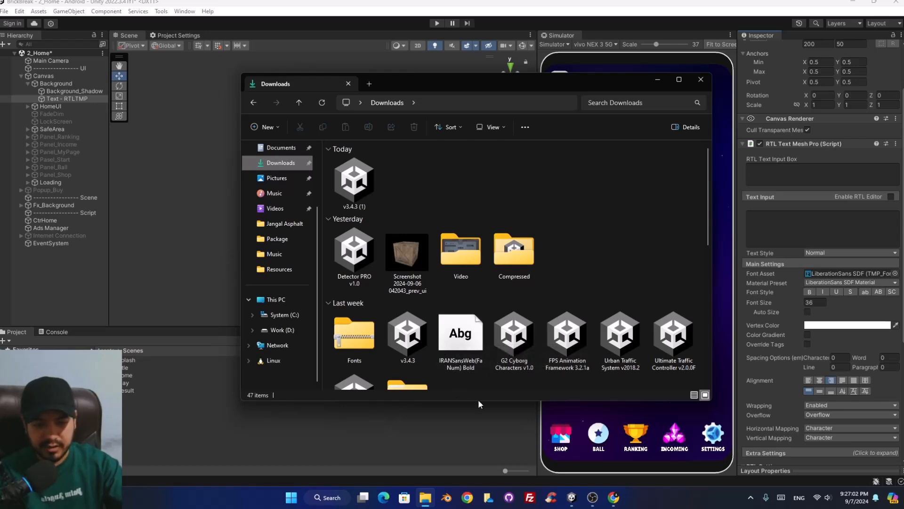
click(462, 342)
drag(163, 403, 134, 395)
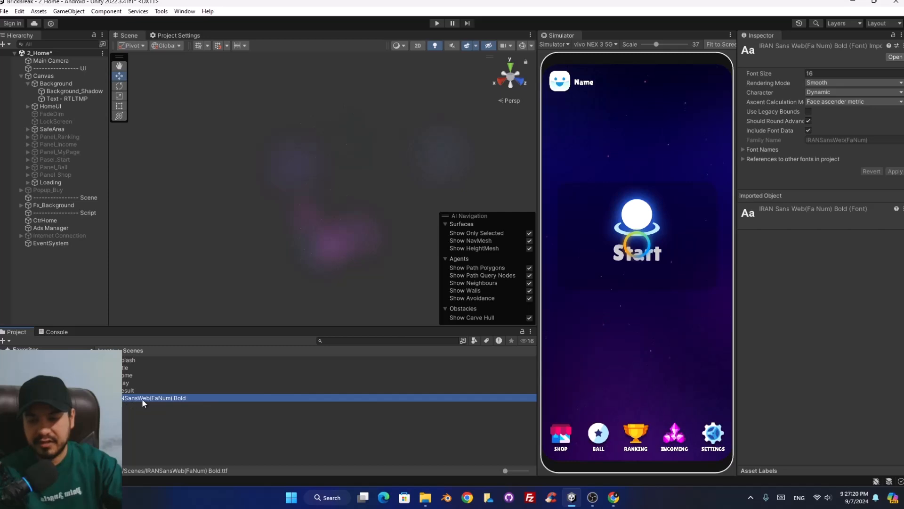
- Open TextMeshPro's Font Asset Creator
click(188, 11)
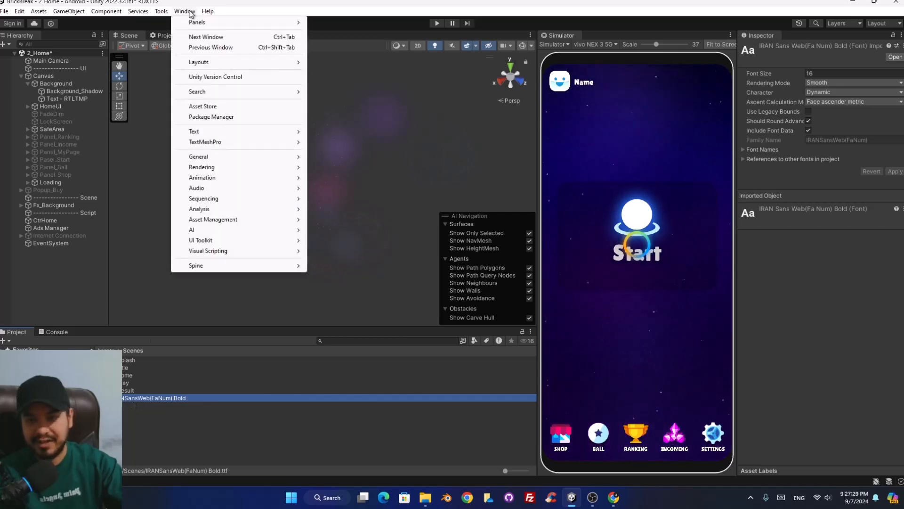
mouse_move(213, 156)
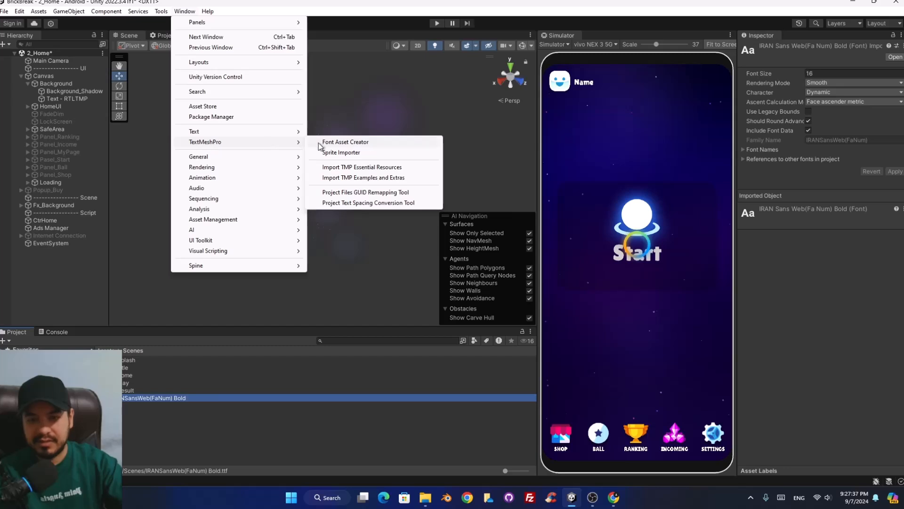
click(342, 144)
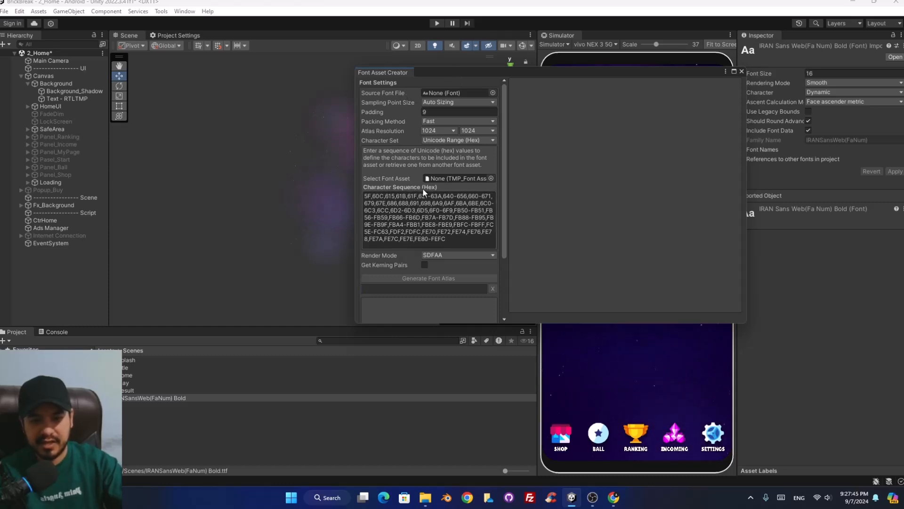
- Examine the Unicode hex character sequence and the existing font assets available for retrieving character ranges
click(457, 244)
drag(455, 241, 358, 193)
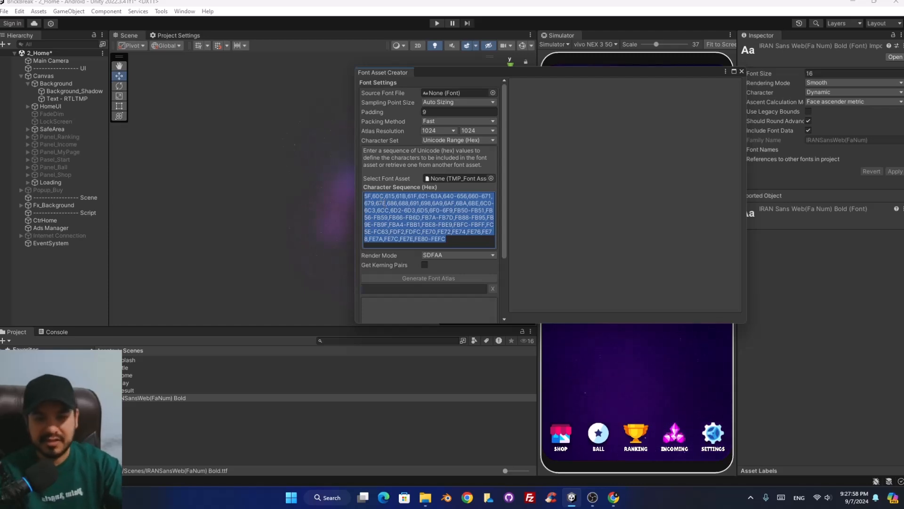
double_click(378, 196)
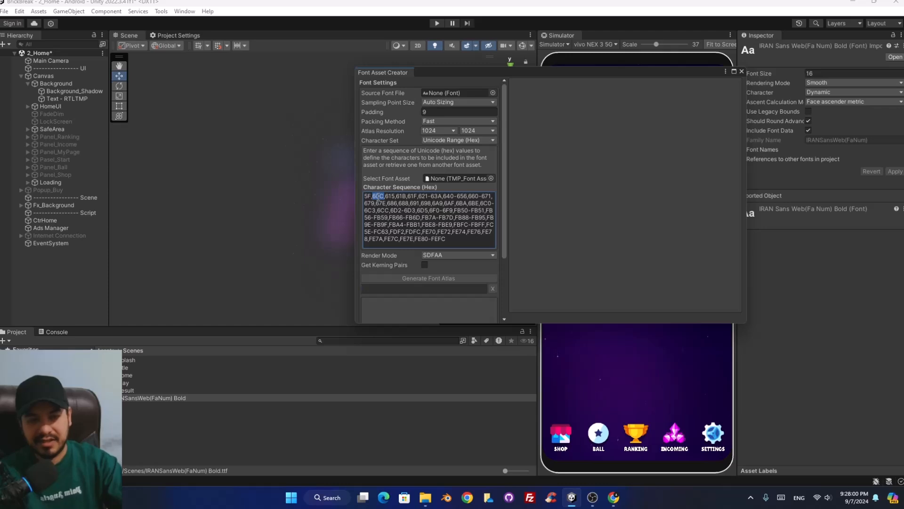
drag(448, 239, 358, 196)
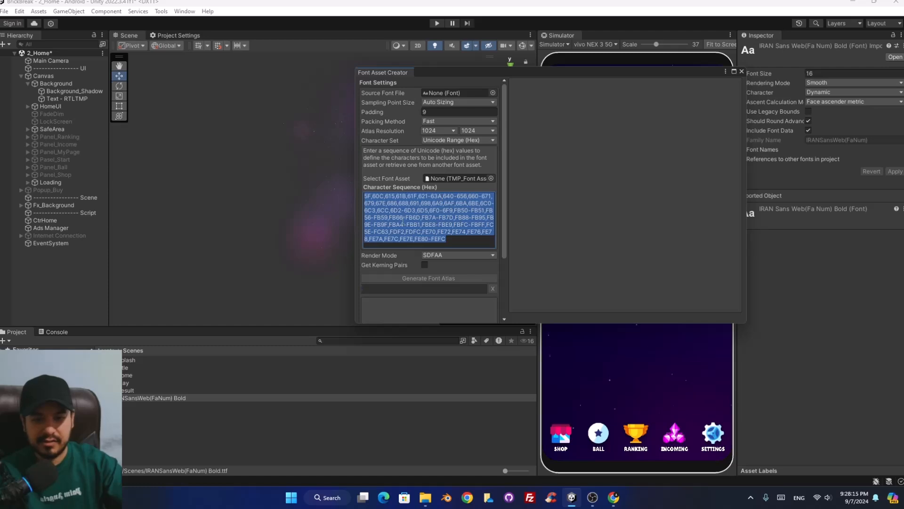
drag(453, 241, 360, 195)
click(452, 241)
drag(456, 242, 345, 192)
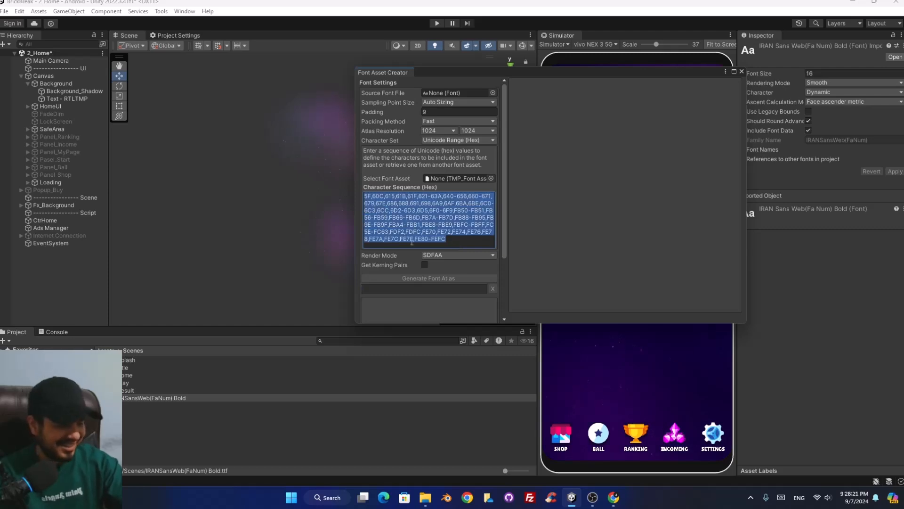
click(454, 241)
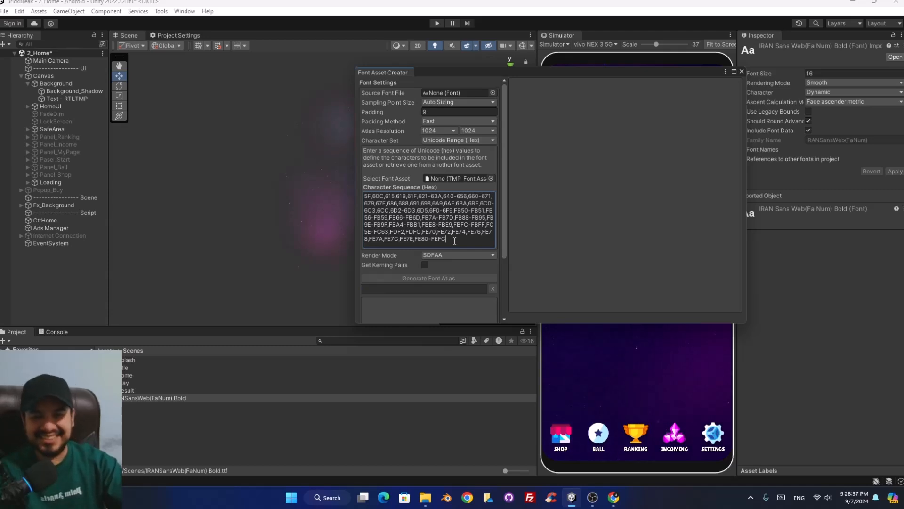
drag(454, 240, 331, 196)
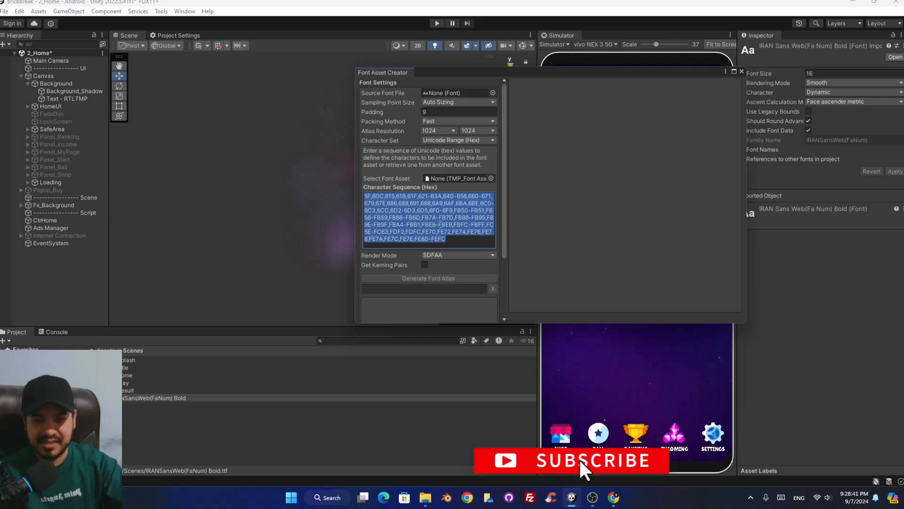
click(464, 240)
drag(456, 240, 365, 197)
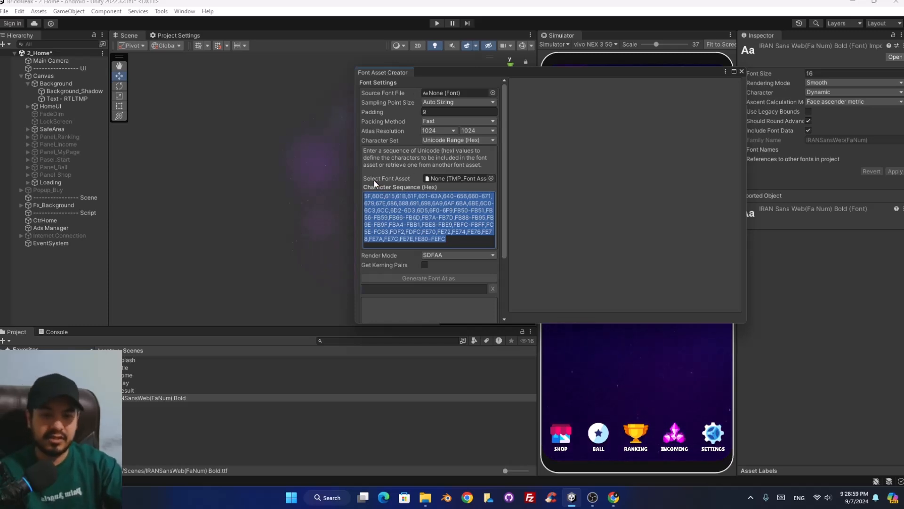
click(491, 180)
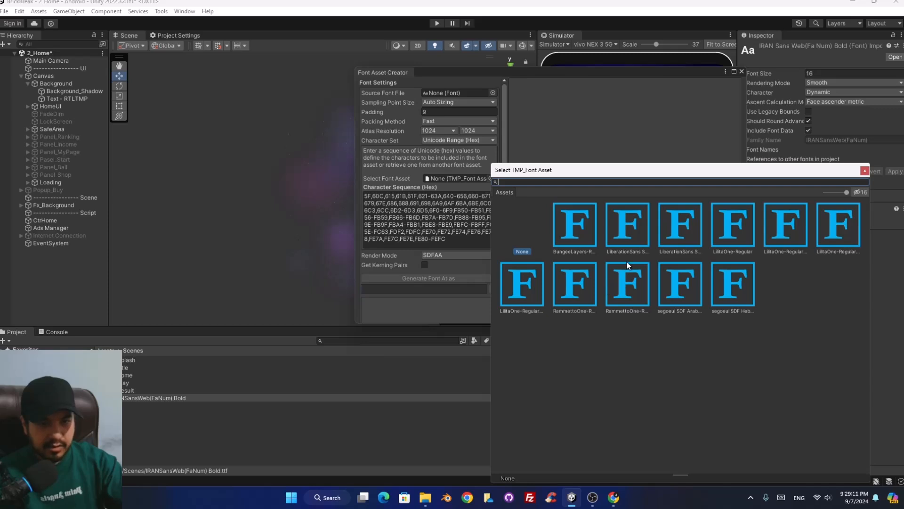
click(864, 170)
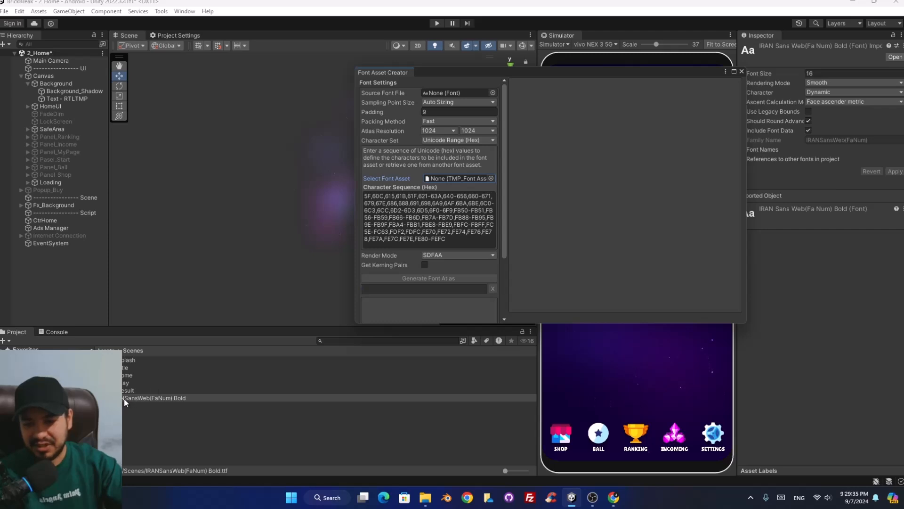
- Generate a font atlas from IRANSansWeb(FaNum) Bold and save it in Scenes as IRANSansWeb(FaNum) Bold SDF
drag(125, 403, 454, 93)
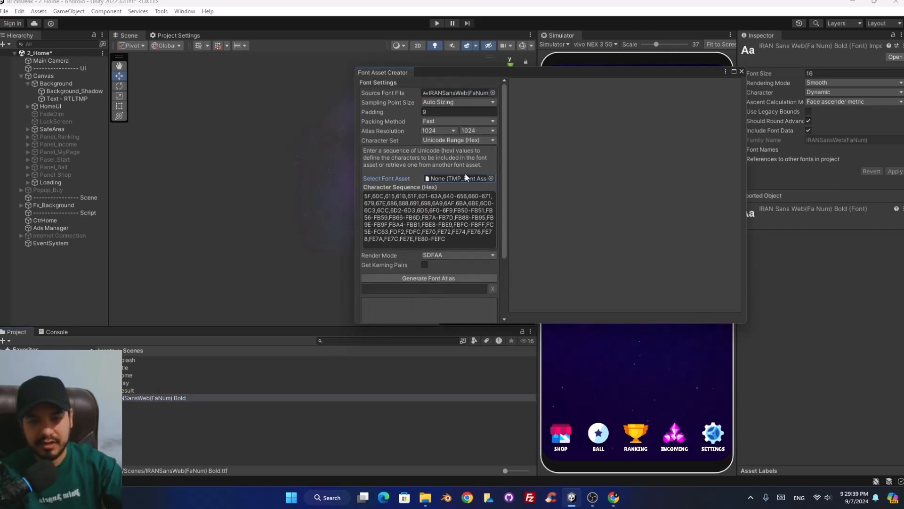
click(442, 278)
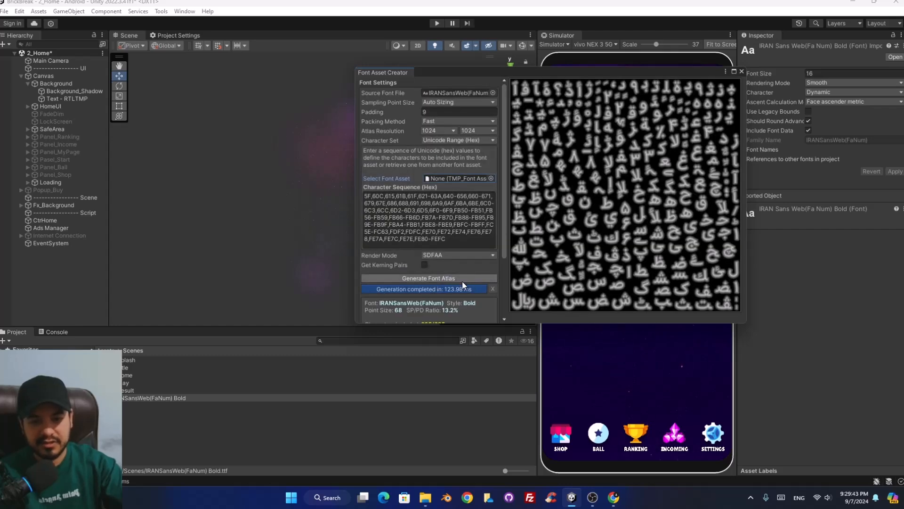
scroll(482, 240, down, 3)
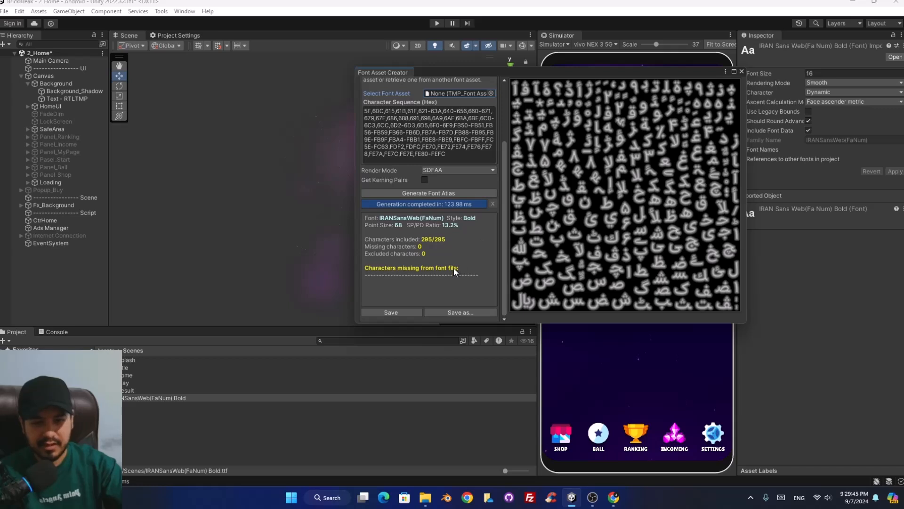
click(395, 311)
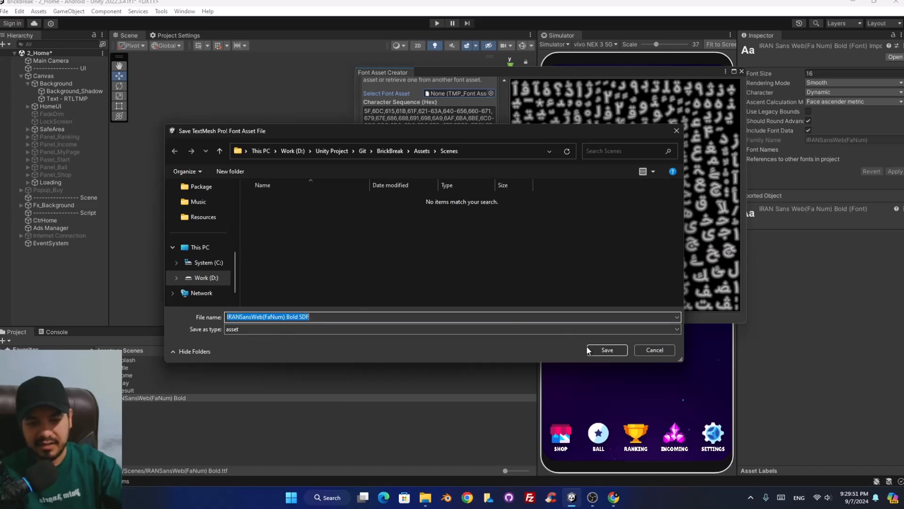
click(599, 351)
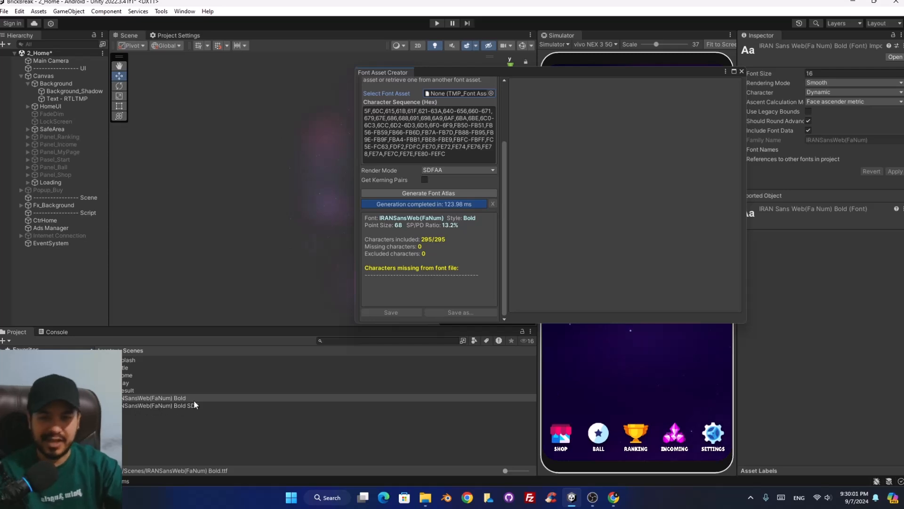
- Close the Font Asset Creator and select the IRANSansWeb(FaNum) Bold SDF asset in the Scenes folder
scroll(453, 247, up, 3)
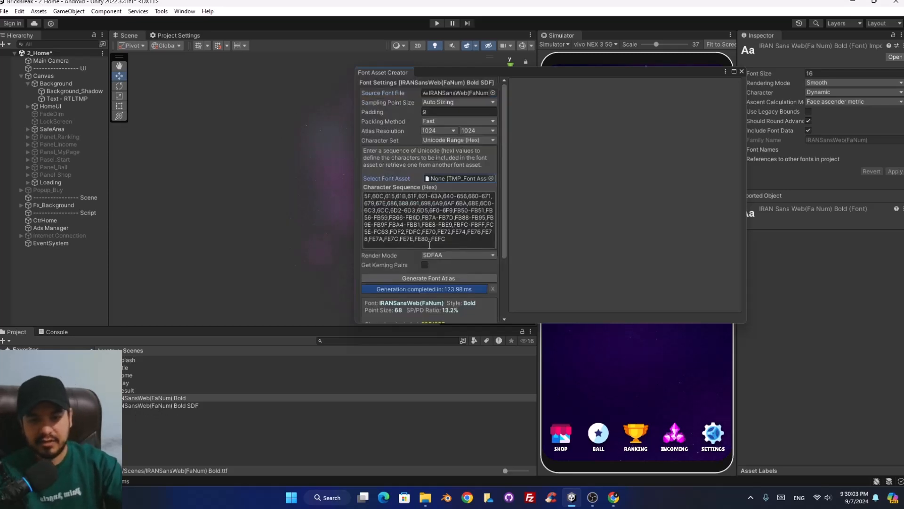
click(742, 71)
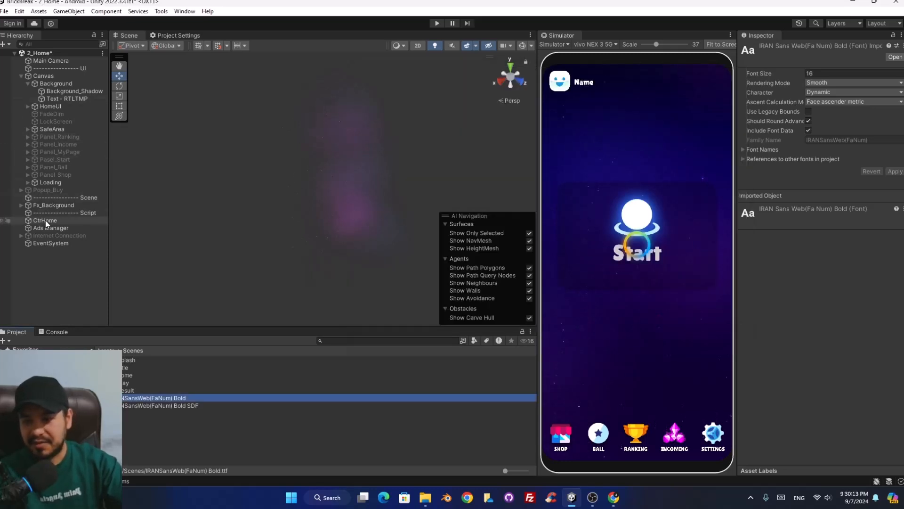
click(137, 406)
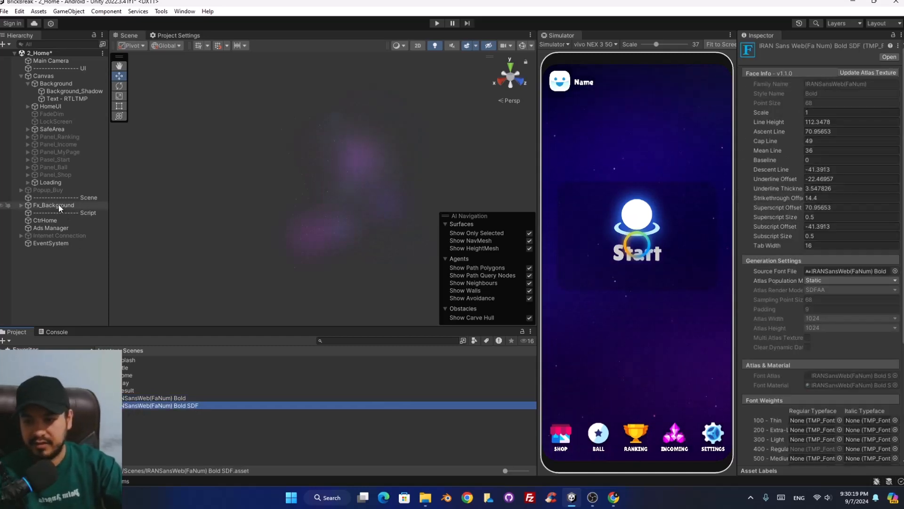
- Assign IRANSansWeb(FaNum) Bold SDF as the font asset of the Text - RTLTMP object
click(58, 102)
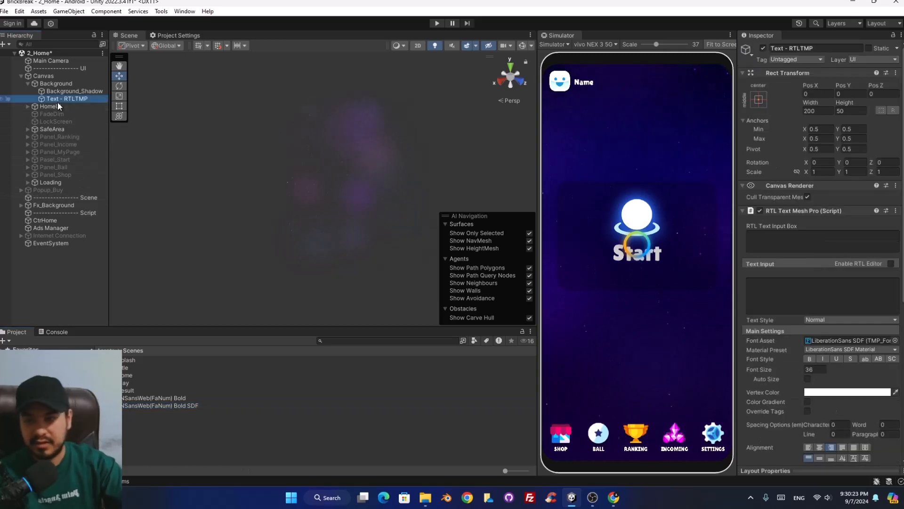
scroll(820, 282, down, 5)
scroll(838, 213, down, 1)
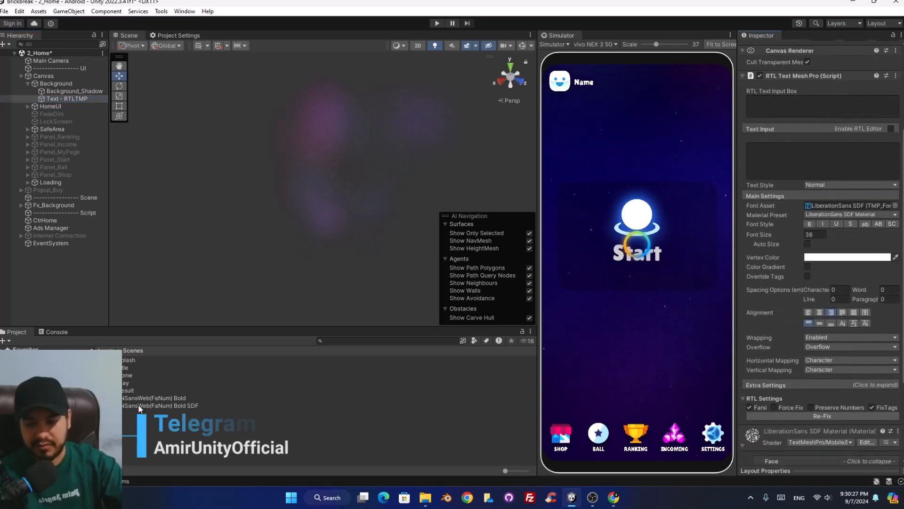
drag(139, 407, 831, 210)
- Enter سلام as the RTL input text of the Text - RTLTMP object
scroll(798, 198, up, 3)
click(780, 208)
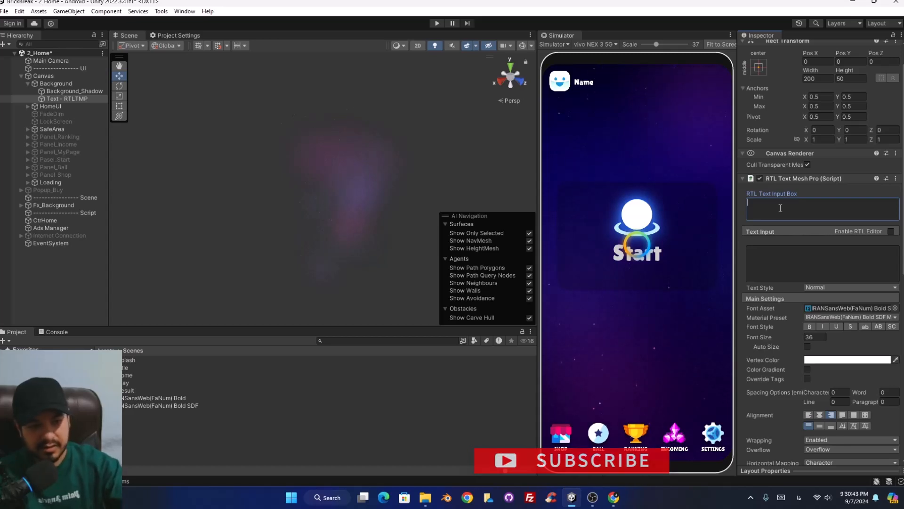
text(سلام)
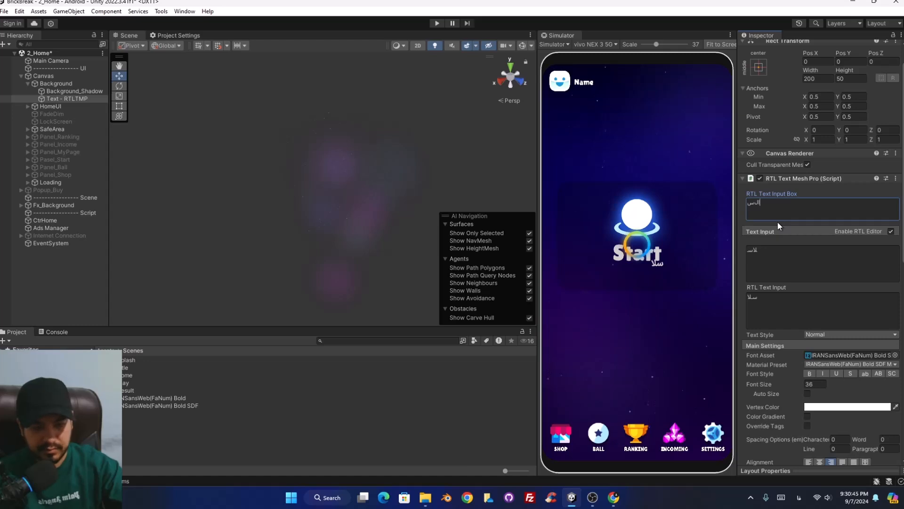
- Frame the Text - RTLTMP object in the Scene view in 2D mode for a close look at the Persian text
click(67, 98)
key(f)
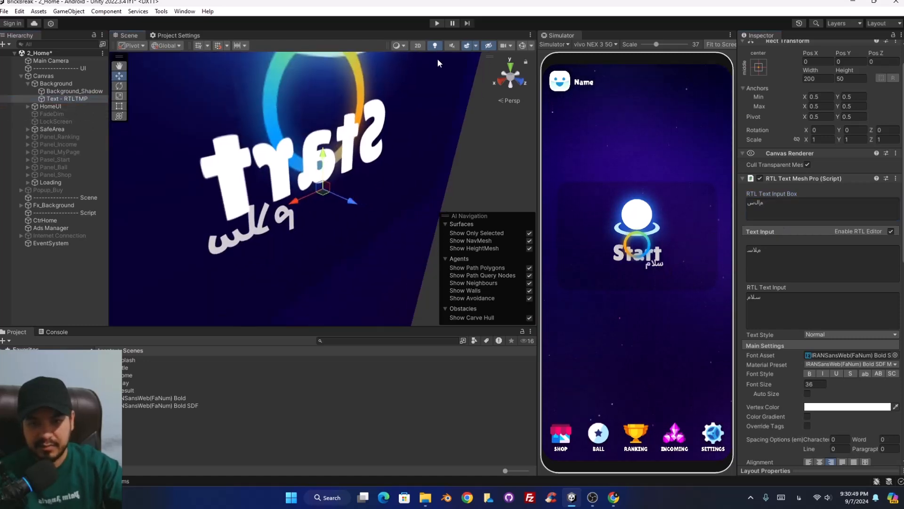
click(421, 46)
scroll(314, 206, up, 5)
middle_drag(382, 203, 314, 196)
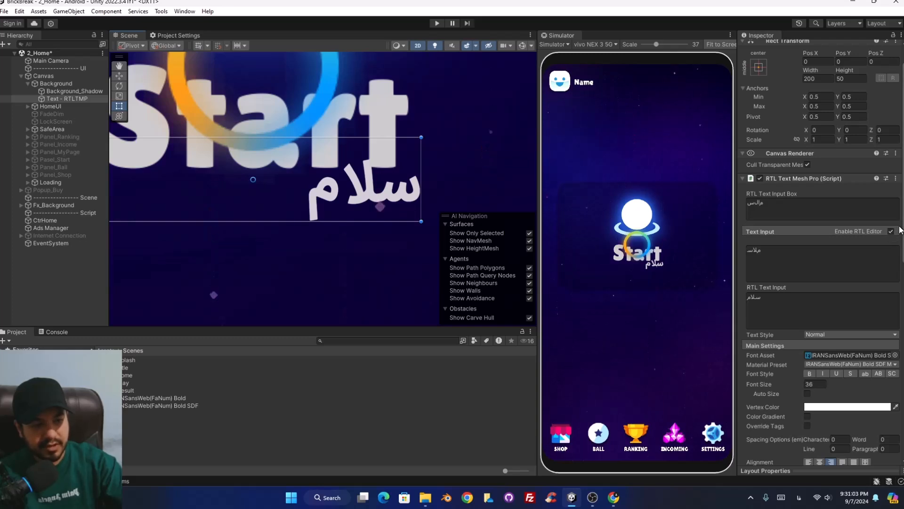
- Change the RTL input text of Text - RTLTMP to سلام چطوری
scroll(902, 237, down, 3)
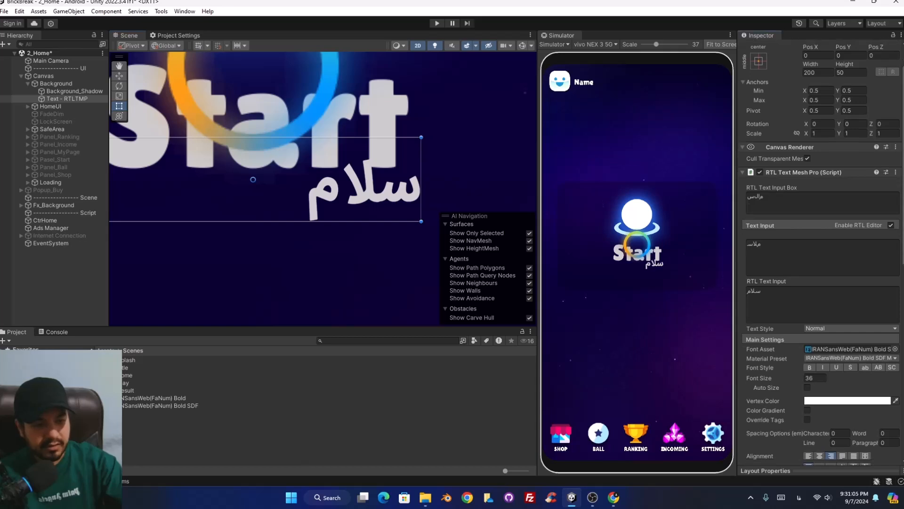
scroll(787, 270, down, 5)
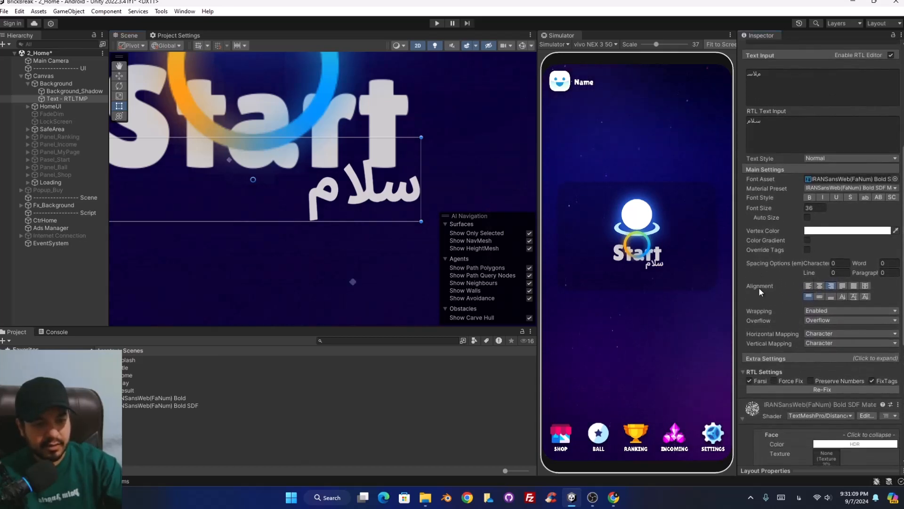
scroll(816, 313, up, 7)
click(779, 180)
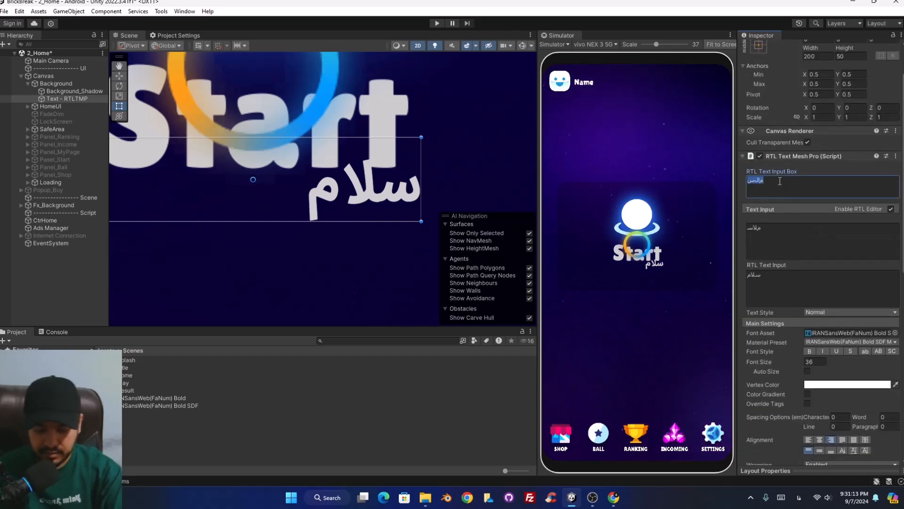
text(سلا)
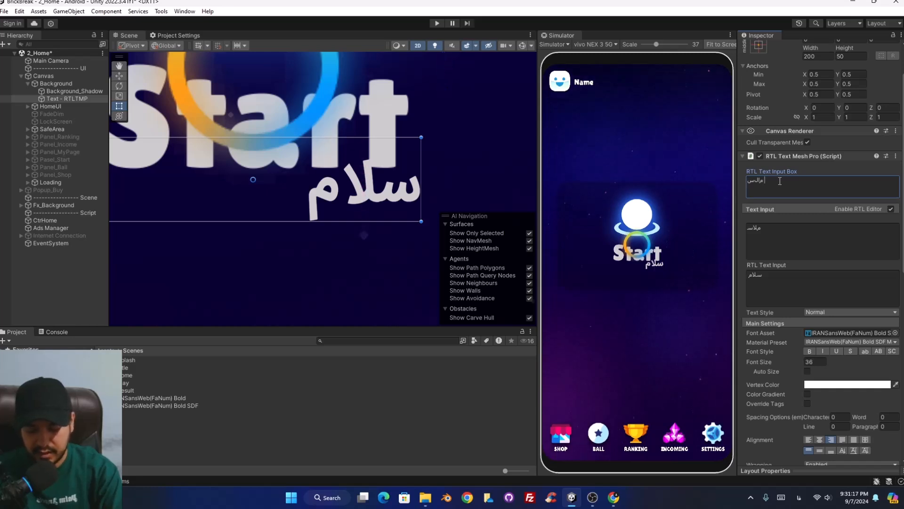
text(چطوری)
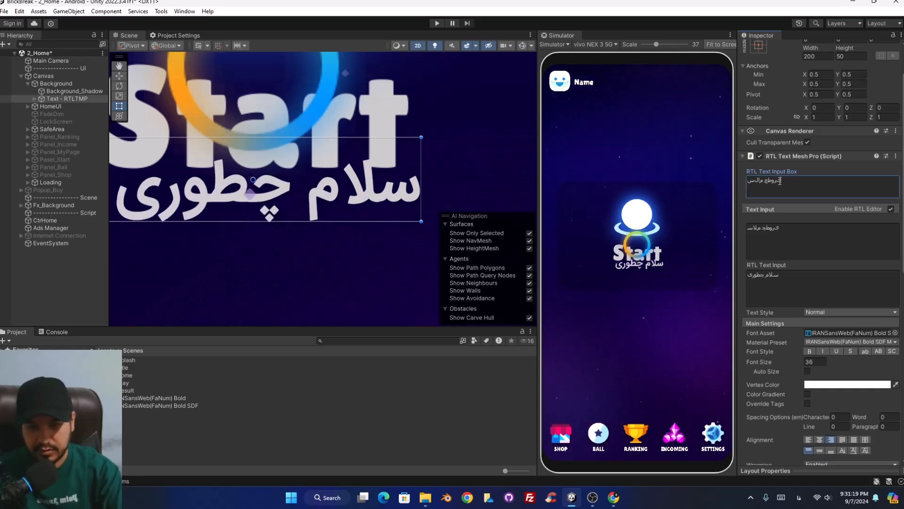
- Collapse the Canvas hierarchy, clear the selection and inspect the Persian text below Start in the scene
scroll(323, 234, down, 3)
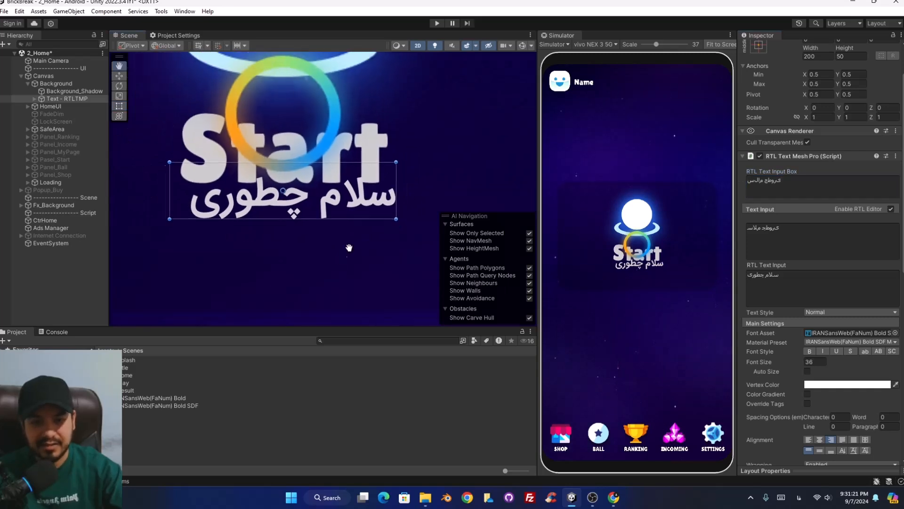
scroll(355, 232, down, 2)
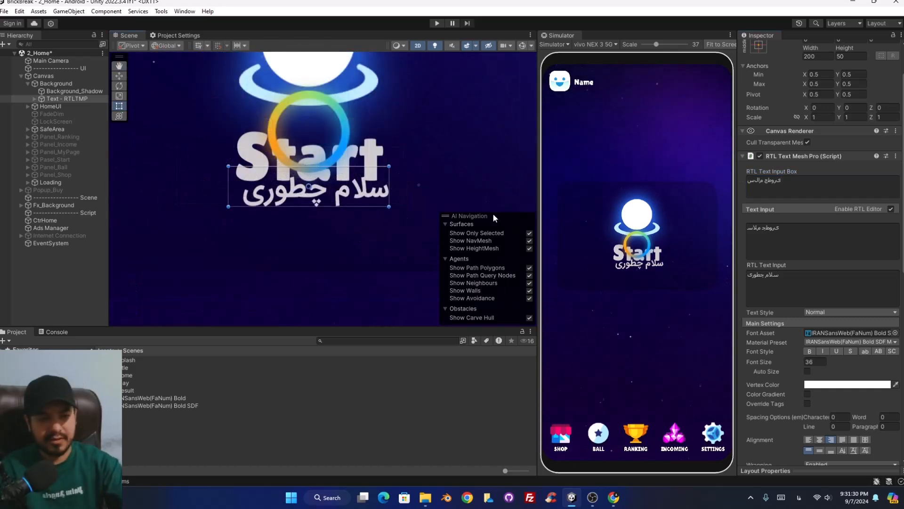
click(787, 156)
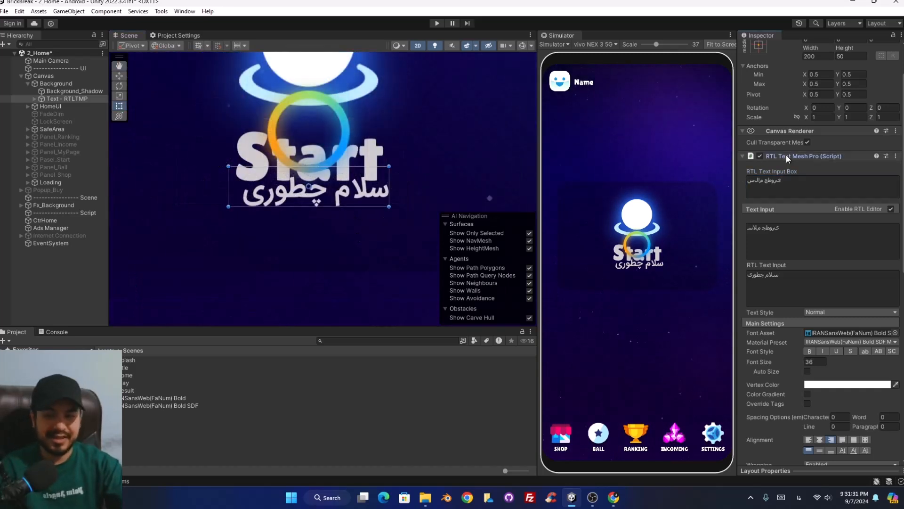
click(21, 75)
click(56, 248)
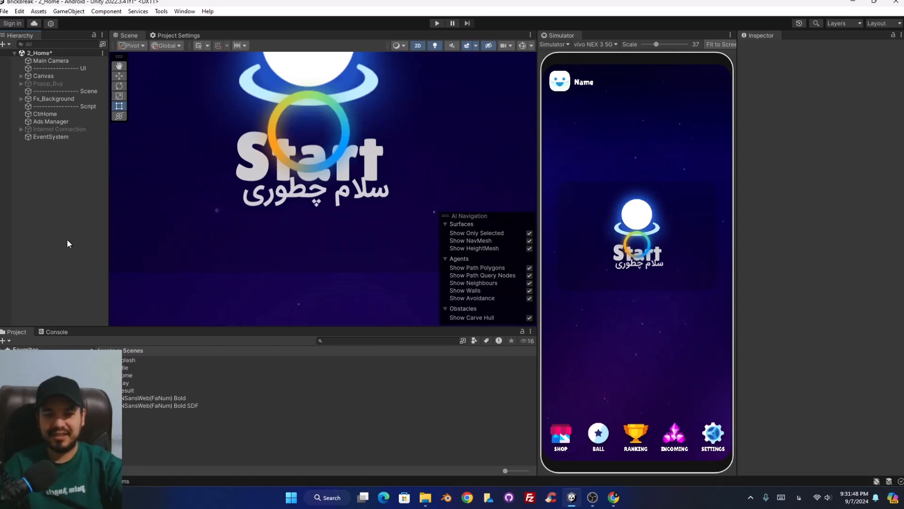
scroll(268, 189, down, 2)
middle_drag(268, 190, 293, 251)
scroll(294, 247, up, 1)
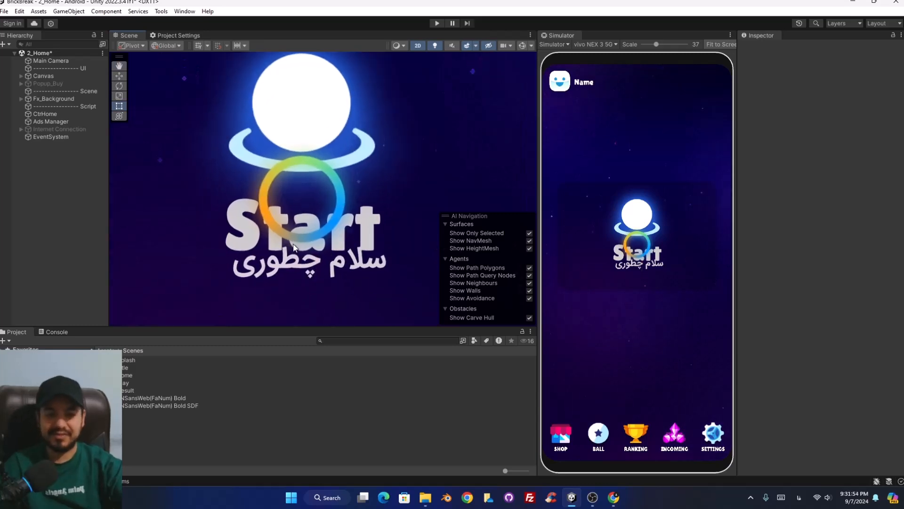